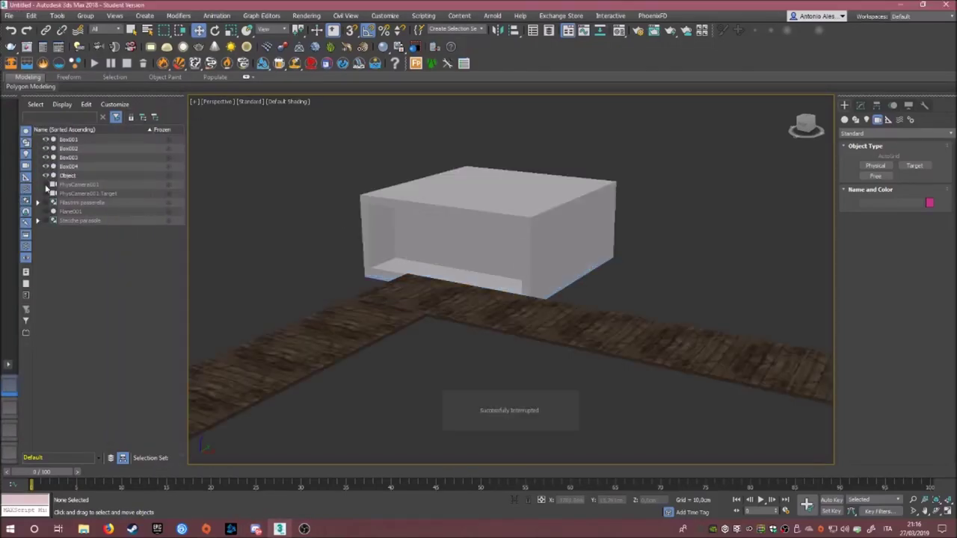
- Unhide the camera, the walkway posts and the ground plane in Scene Explorer
click(46, 185)
click(46, 202)
click(46, 211)
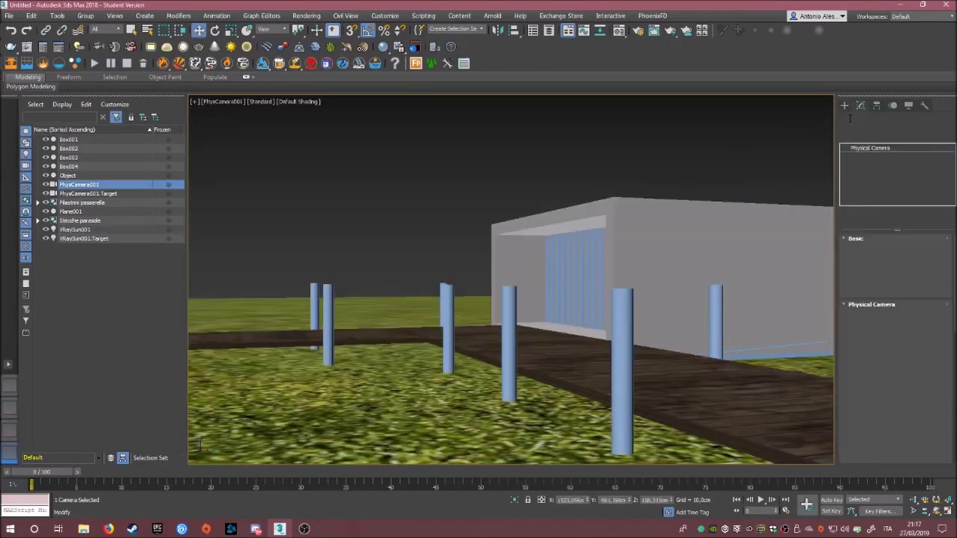
- Save the scene as Swamp House.max, test-render it, and pick a bitmap texture for the posts' material
key(ctrl+s)
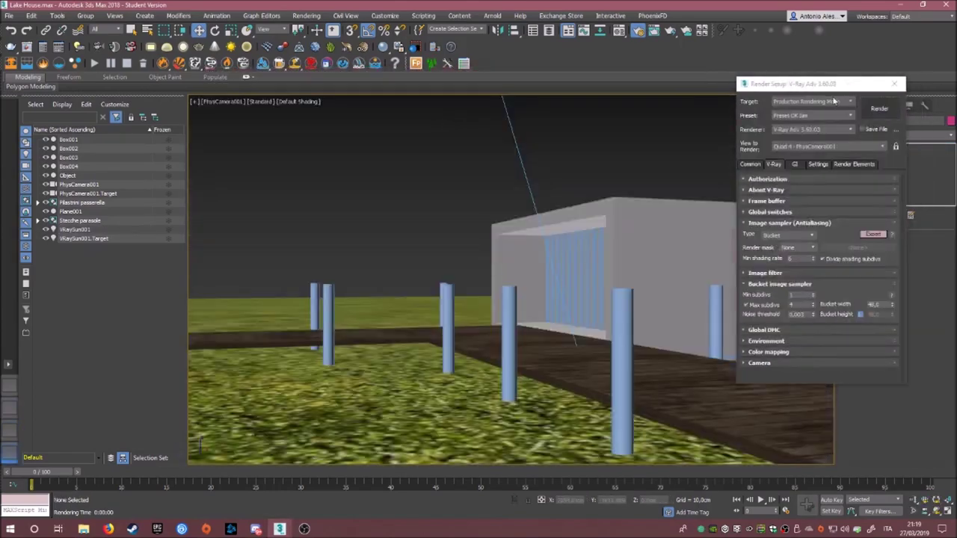
key(shift+q)
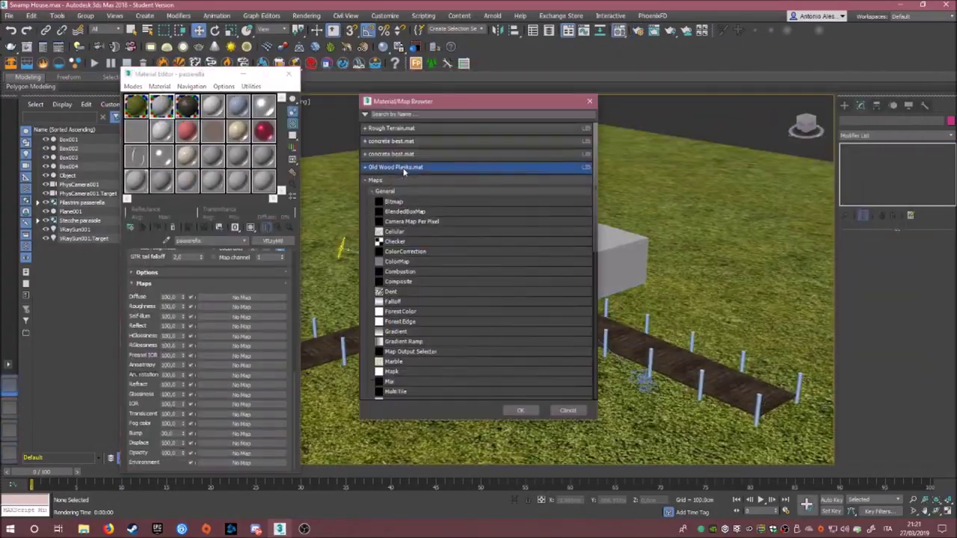
double_click(394, 201)
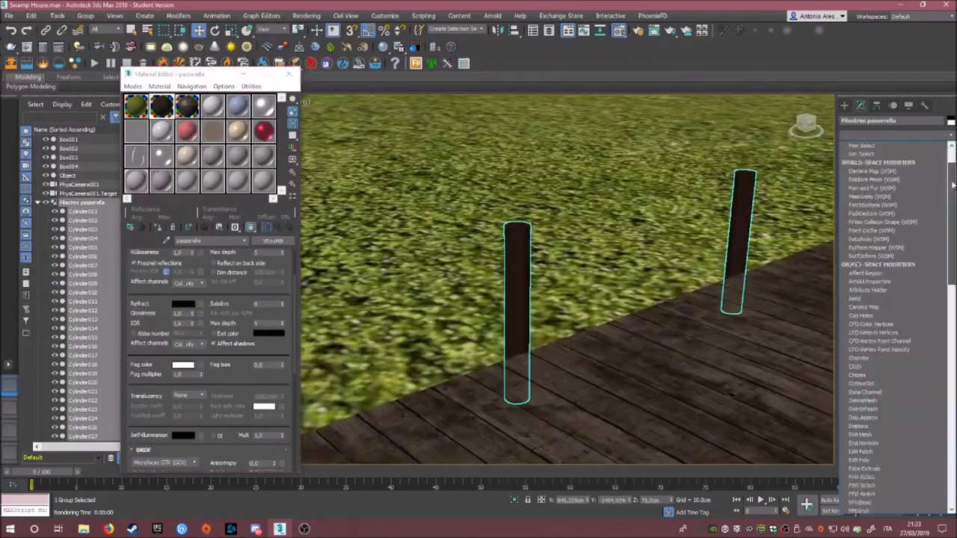
- Check the posts' cylinder parameters and load a bitmap from the Maps folder into the house's VRayMtl
scroll(605, 306, down, 10)
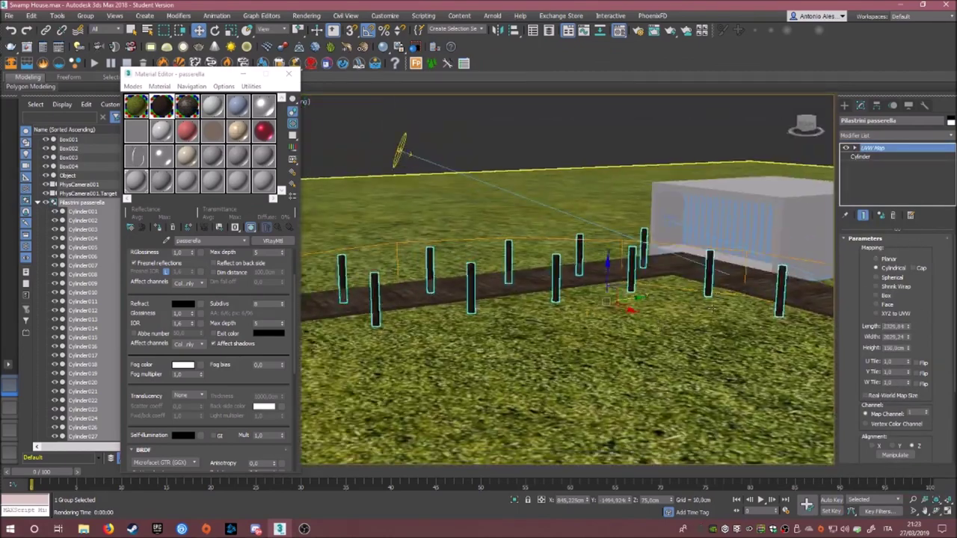
click(873, 157)
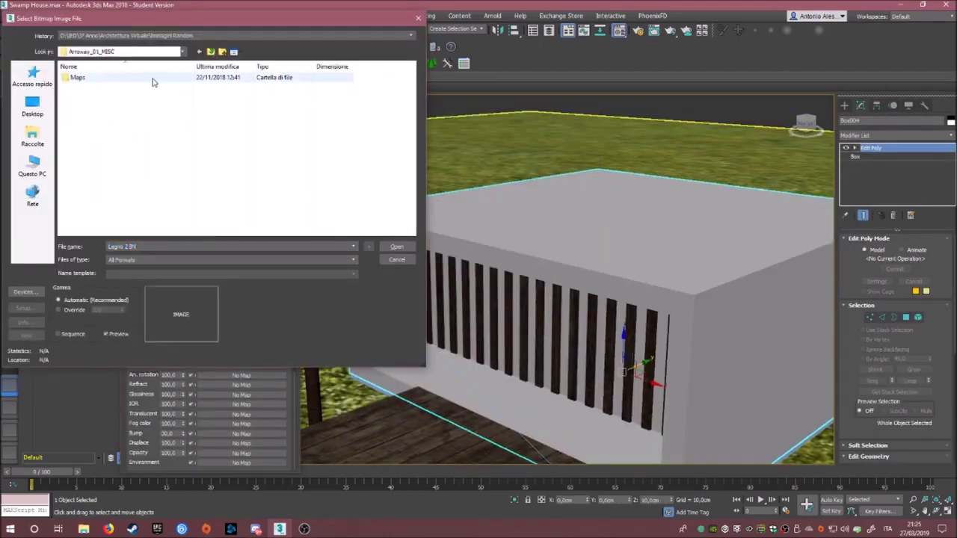
double_click(153, 78)
scroll(213, 168, down, 5)
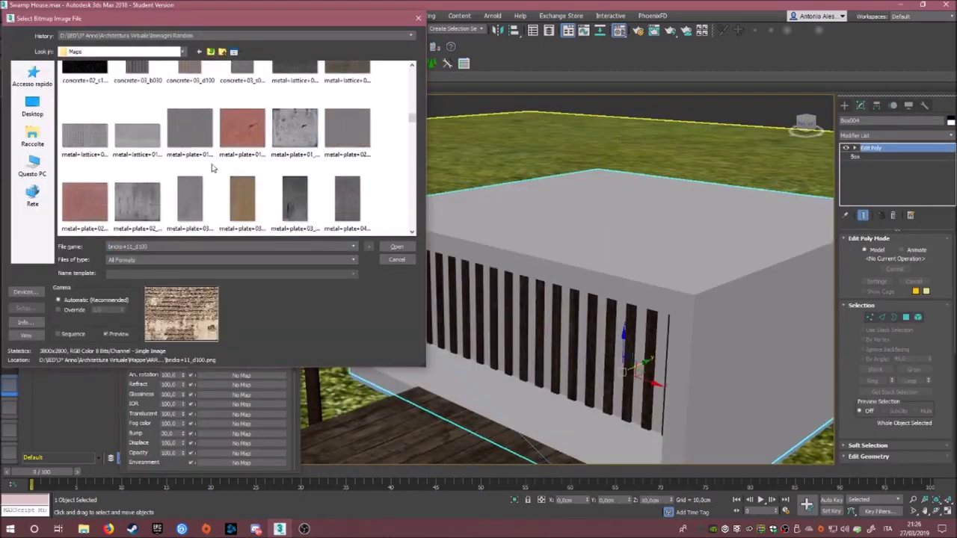
click(397, 247)
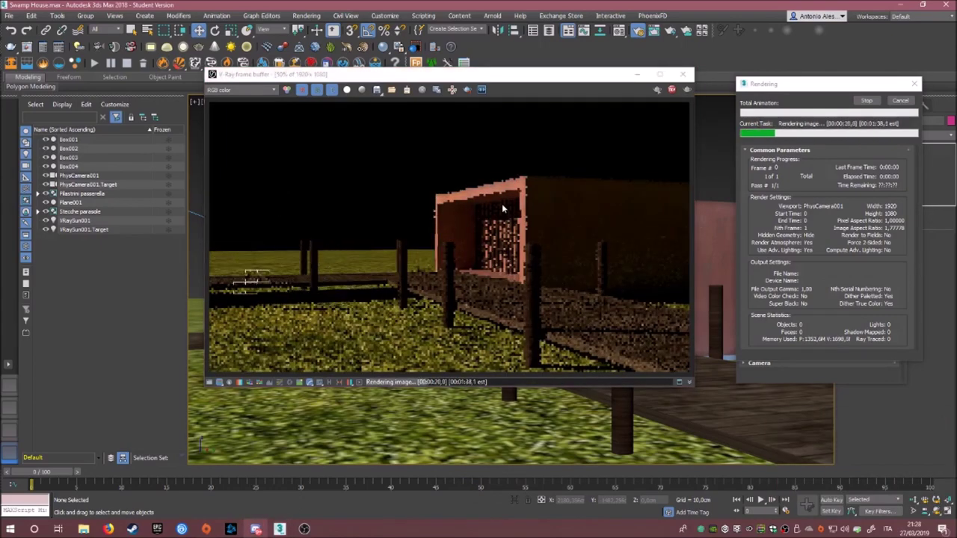
- Bring the V-Ray render window to the front
click(396, 276)
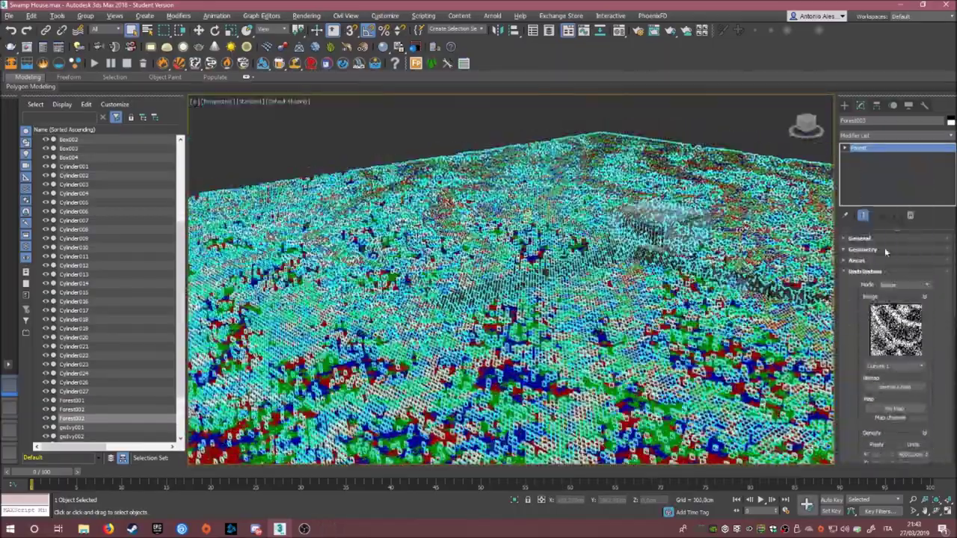
- Add a library shrub as a new Forest scatter, delete Forest005, and start then cancel a test render
click(885, 247)
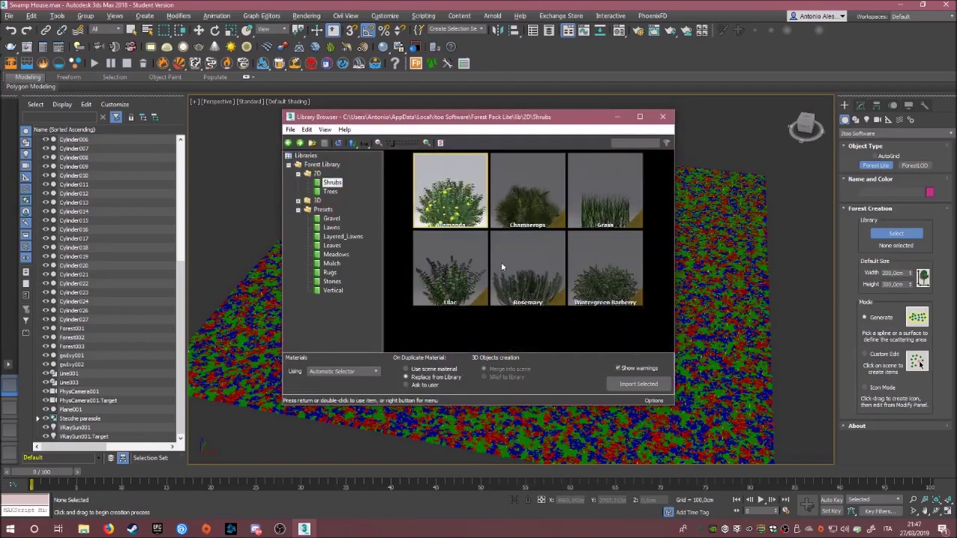
double_click(451, 198)
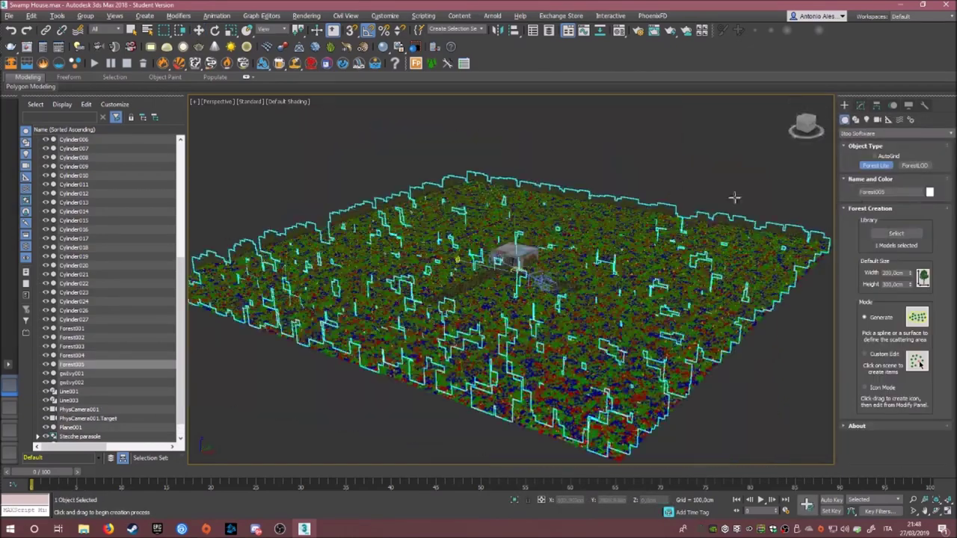
key(Delete)
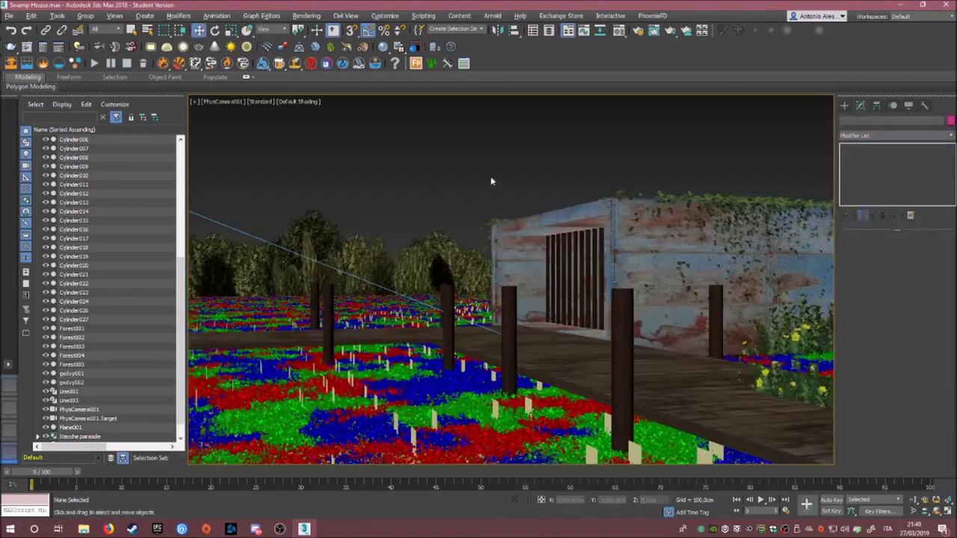
key(shift+q)
click(672, 91)
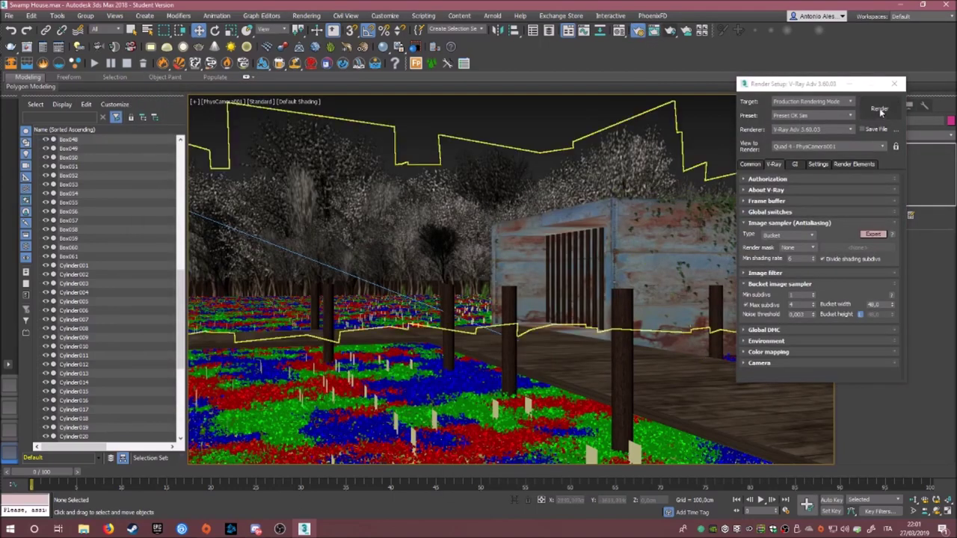
- Render the camera view from Render Setup with the tree-line forest behind the house
click(880, 109)
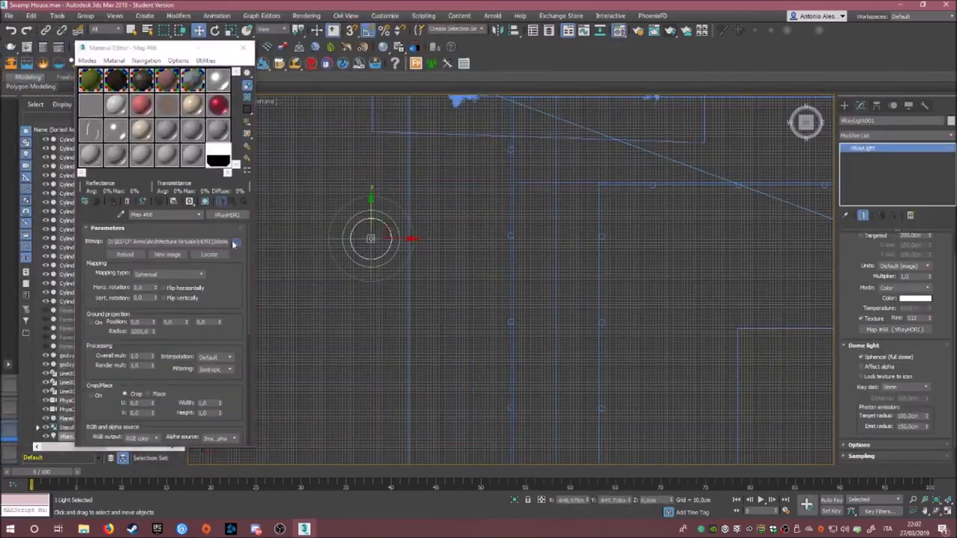
- Load the 1735 Clear Sky HDR image into the dome light's VRayHDRI map
click(234, 243)
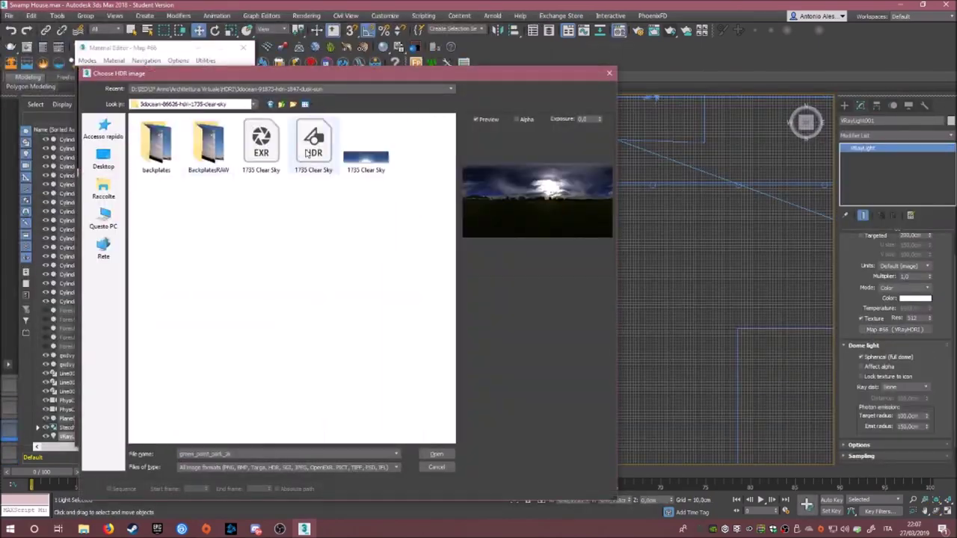
double_click(303, 153)
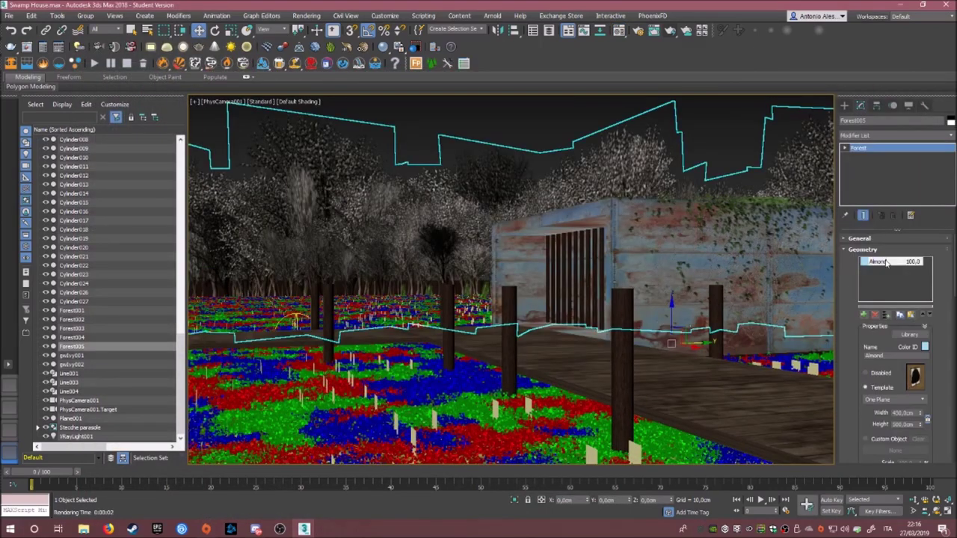
- Delete Forest005, clear the selection, and render the camera view from Render Setup
key(Delete)
key(shift+q)
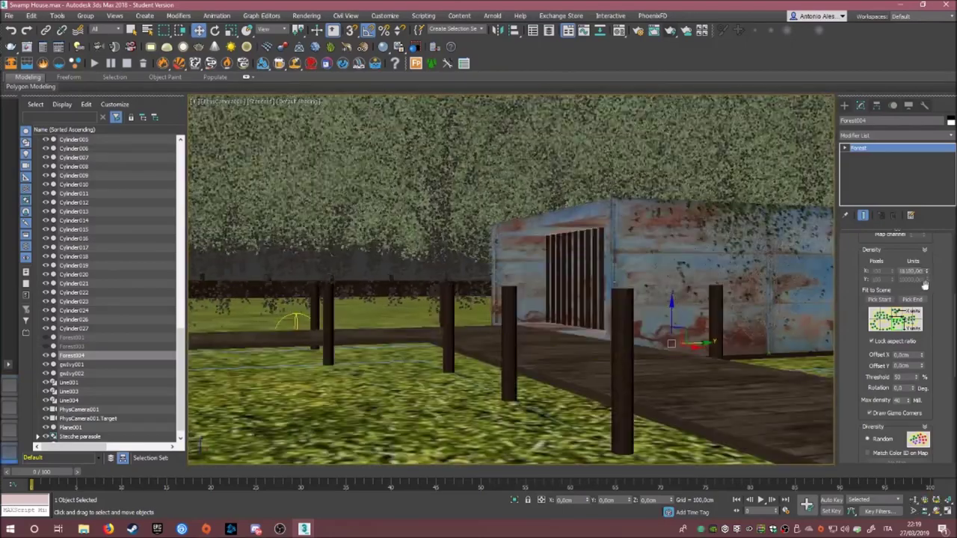
click(326, 262)
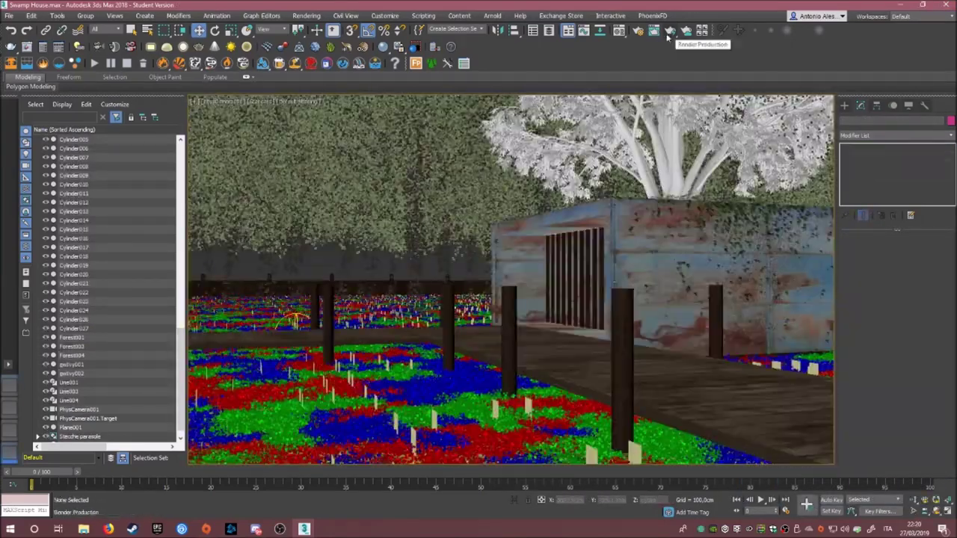
click(638, 30)
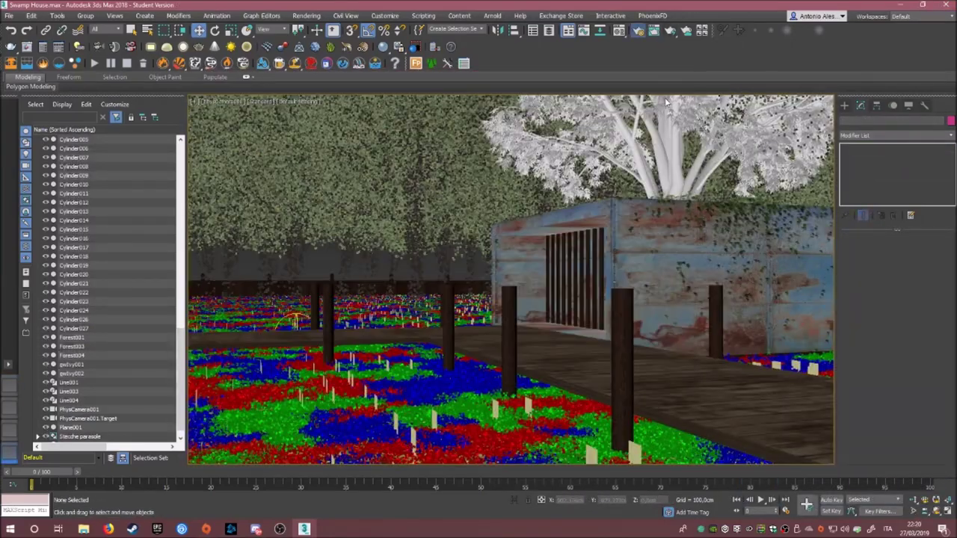
key(shift+q)
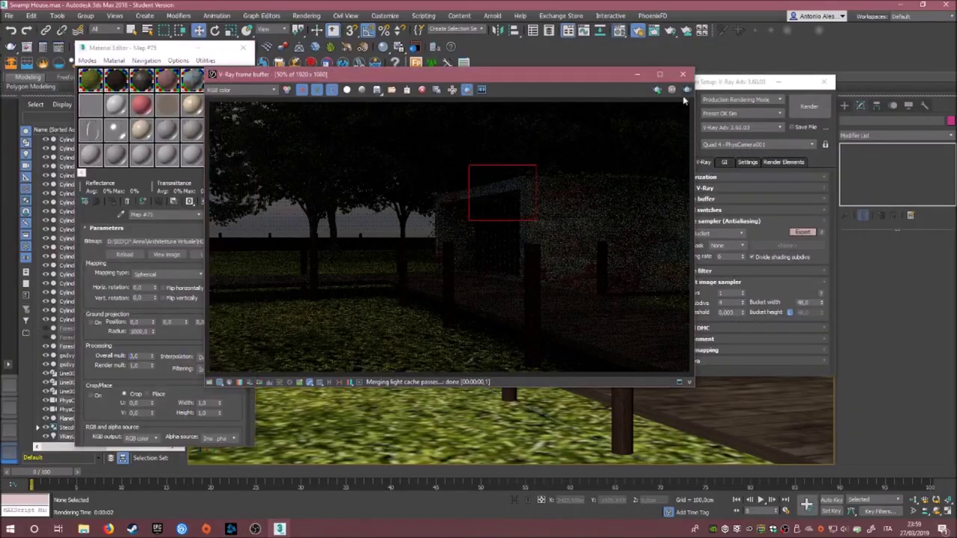
- Re-render the scene, then re-render only the marked region of the house wall
key(shift+q)
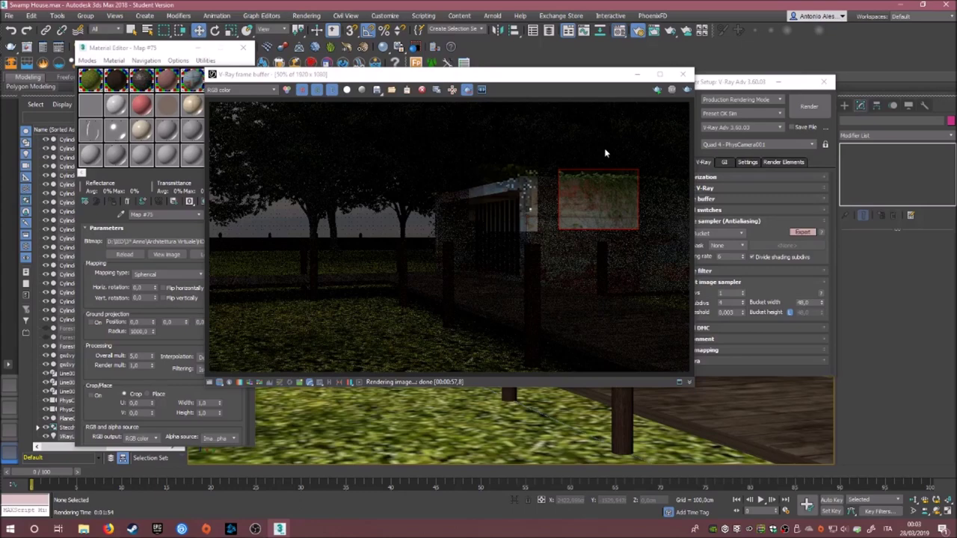
key(shift+q)
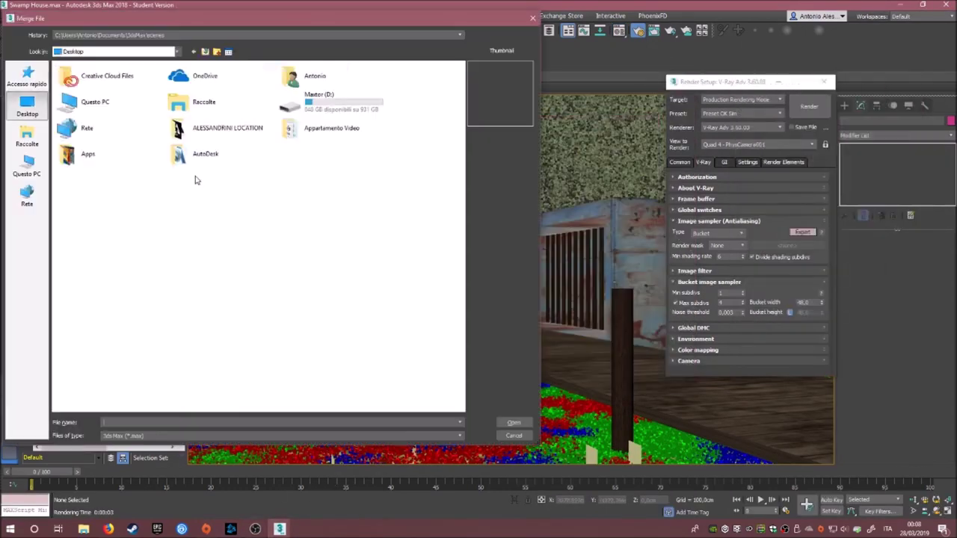
- Merge the MeMs0022-HD2 figure file from the Max 2011_VRAY 3.0 folder into the scene
double_click(319, 97)
double_click(73, 113)
double_click(171, 79)
click(193, 51)
double_click(89, 77)
key(Return)
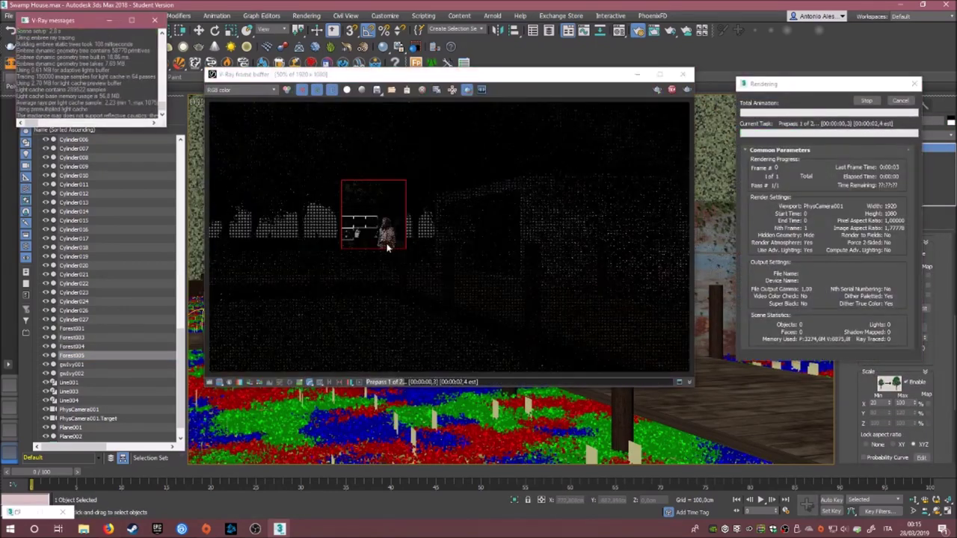
- Launch Adobe Creative Cloud from the Start menu, then return to the running render
click(10, 528)
click(83, 273)
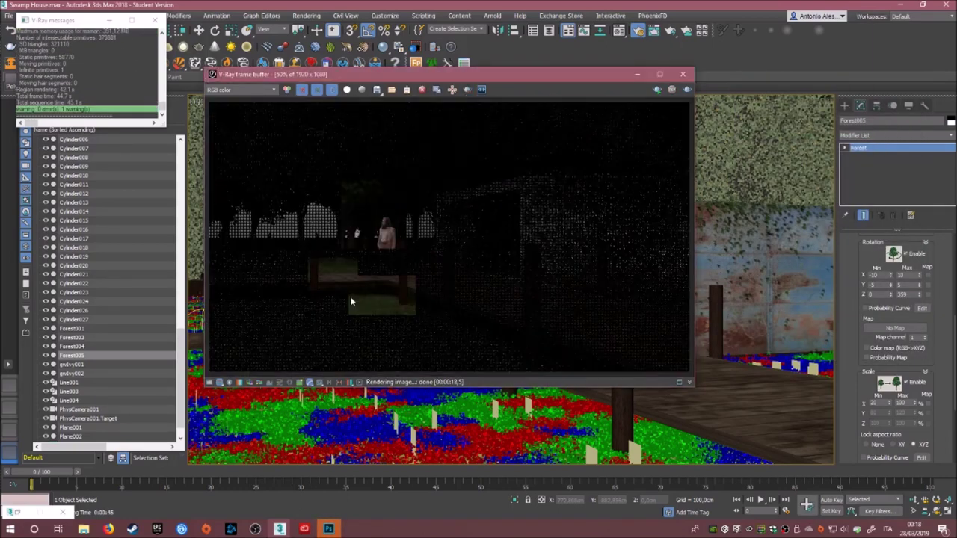
key(alt+Tab)
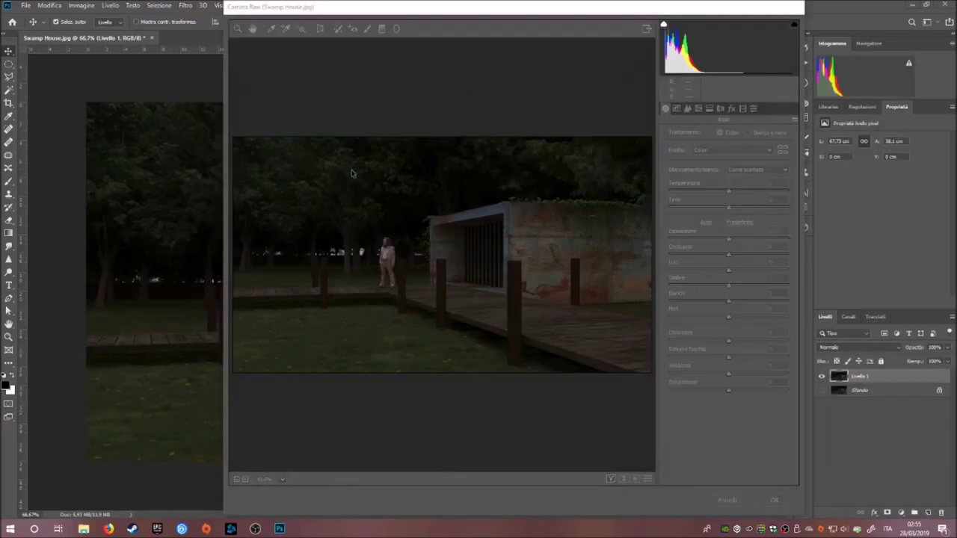
- In Camera Raw, cool the Temperature slider and raise Exposure to +0,30
drag(729, 192, 721, 192)
drag(728, 239, 732, 239)
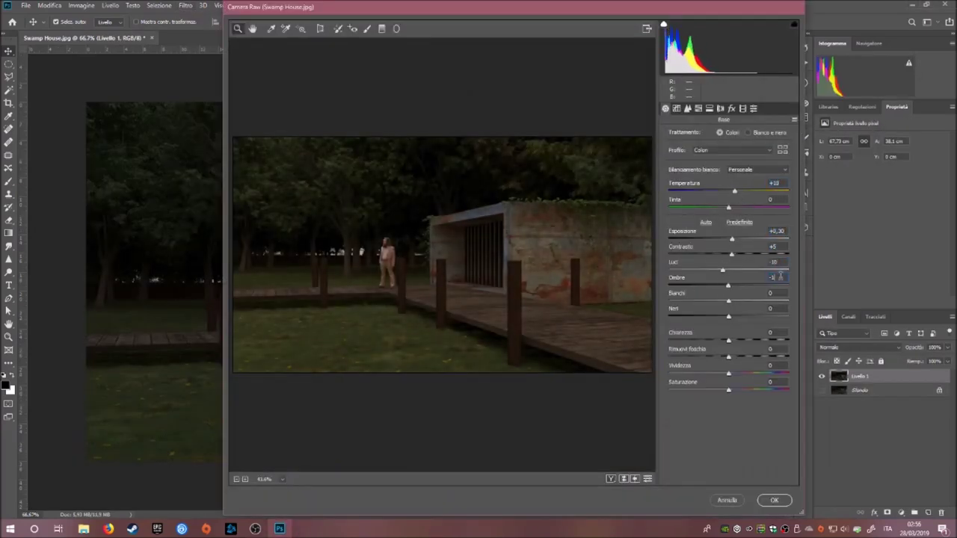